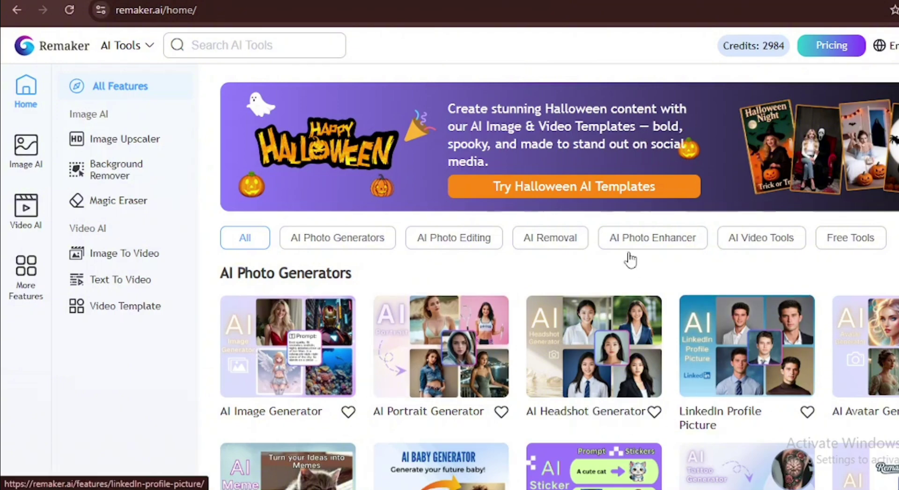
scroll(612, 345, "down", 1)
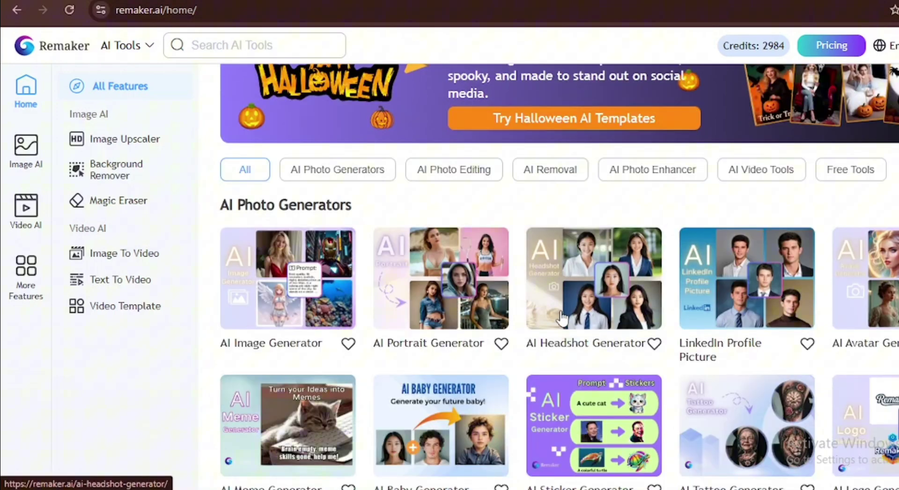
scroll(561, 318, "down", 2)
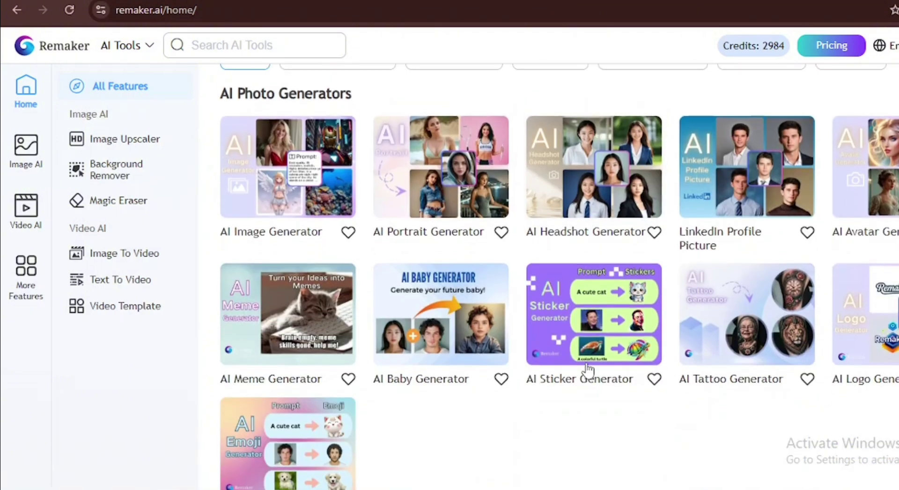
scroll(588, 368, "up", 2)
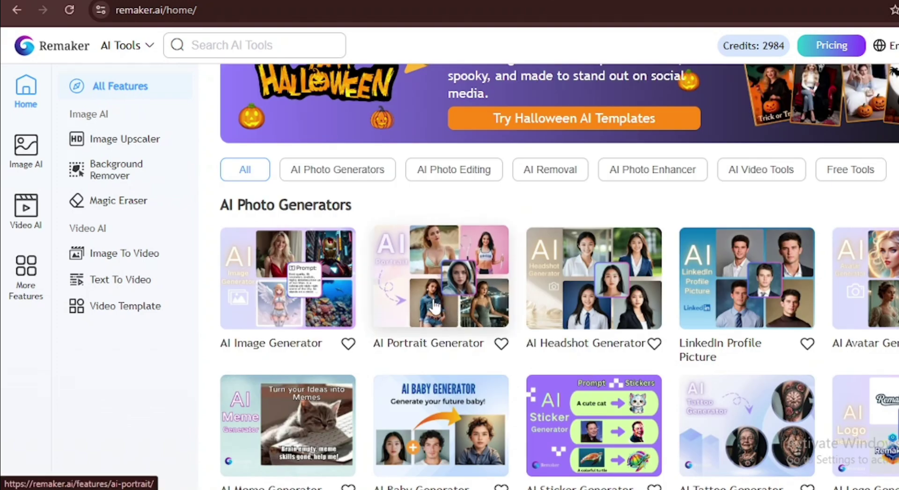
scroll(435, 307, "down", 2)
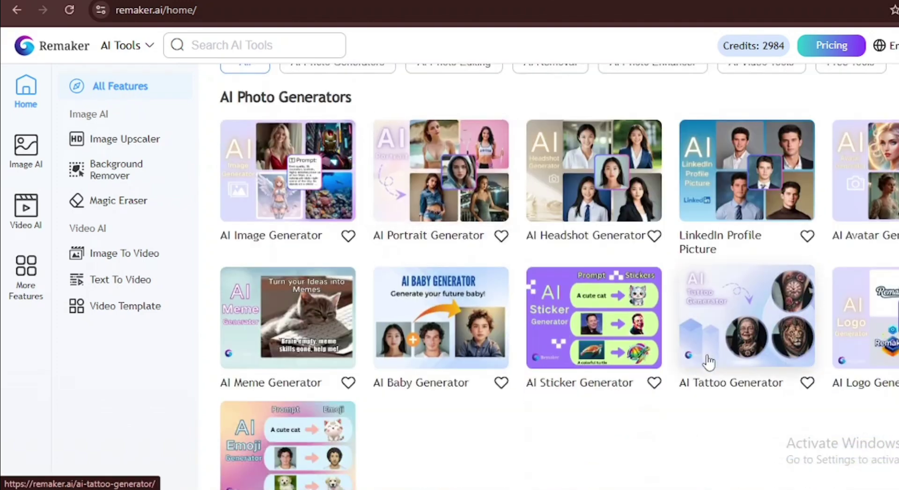
scroll(704, 359, "up", 4)
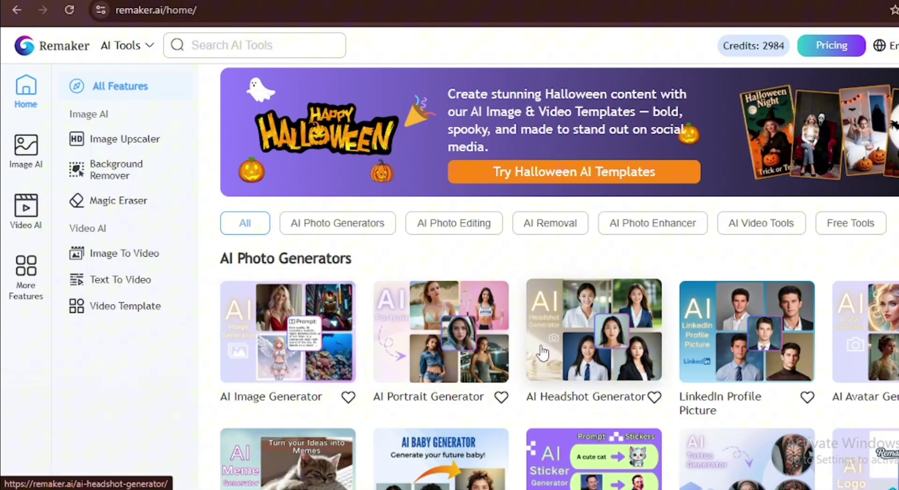
scroll(538, 351, "down", 1)
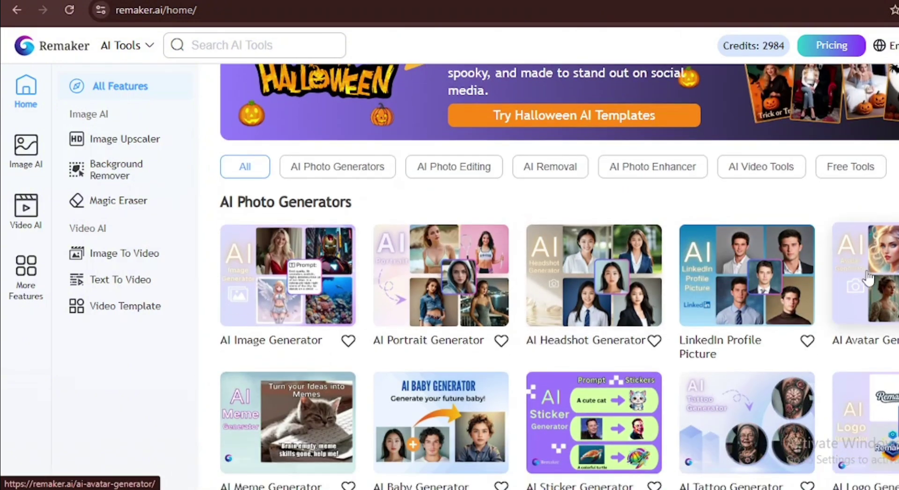
scroll(870, 280, "down", 2)
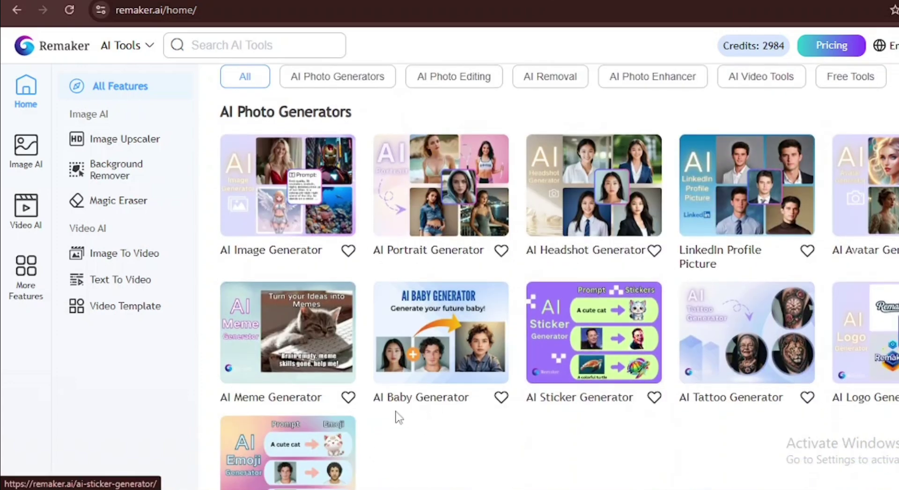
scroll(397, 415, "down", 4)
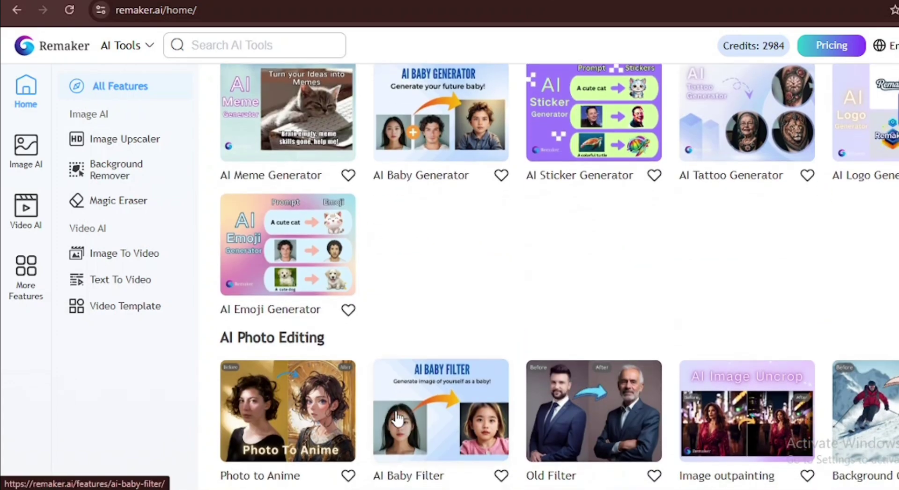
scroll(397, 416, "down", 3)
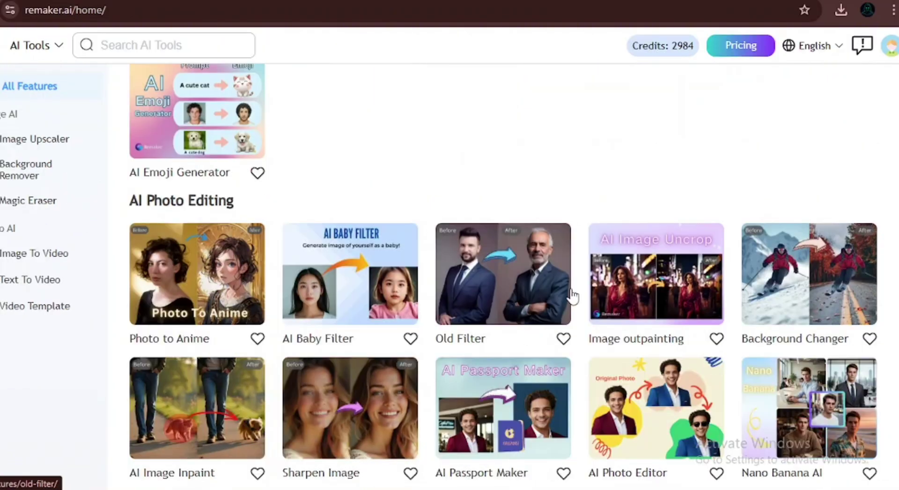
scroll(688, 347, "down", 2)
scroll(401, 387, "down", 2)
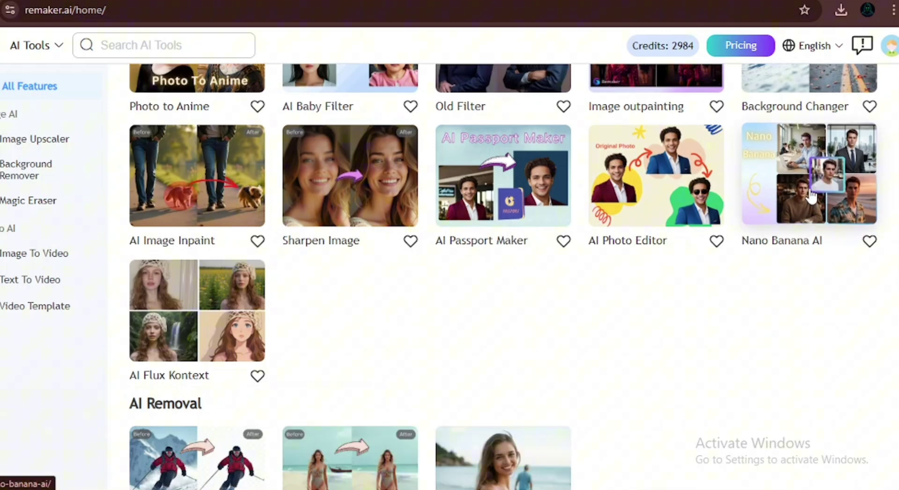
left_click(773, 192)
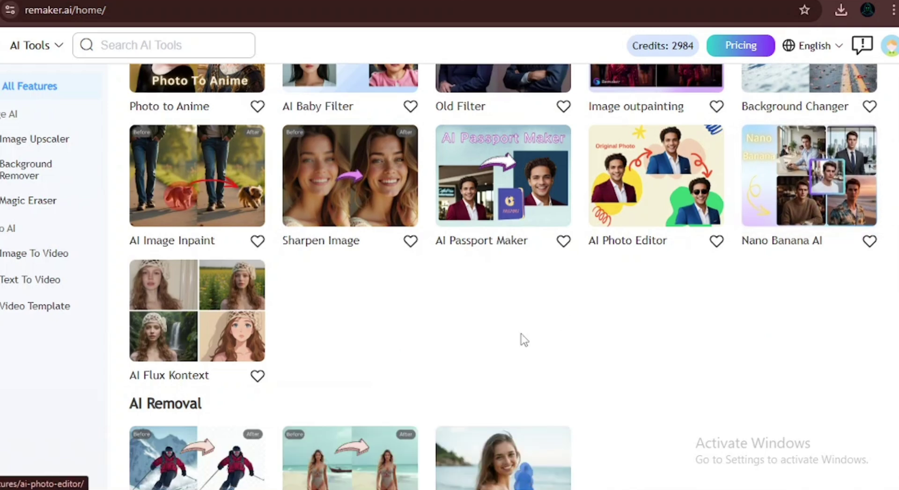
scroll(524, 340, "down", 1)
scroll(202, 196, "down", 2)
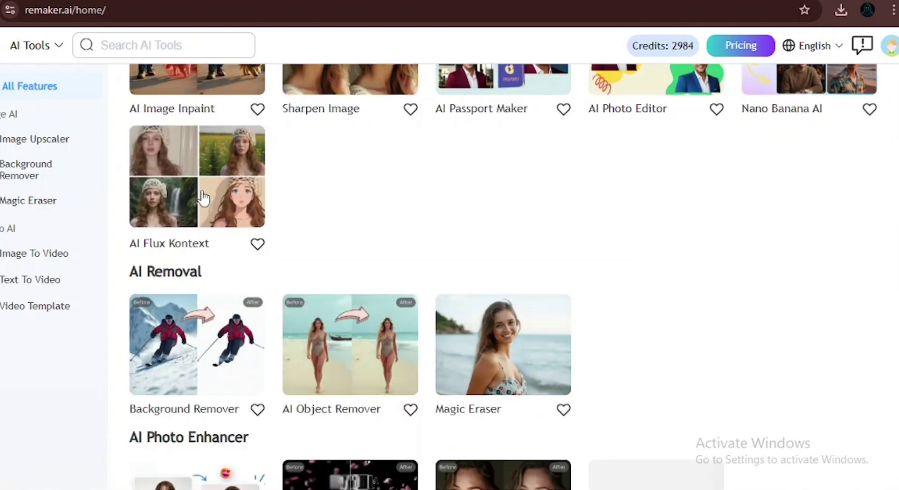
scroll(369, 347, "down", 8)
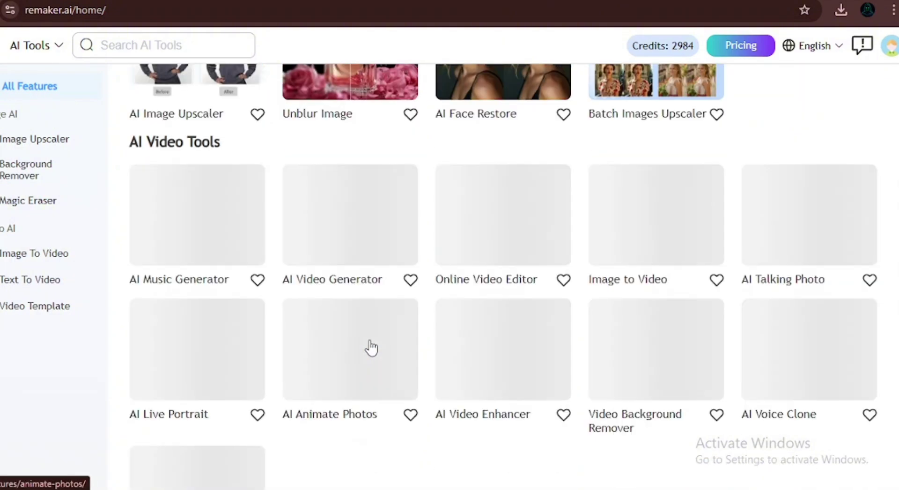
scroll(371, 347, "down", 2)
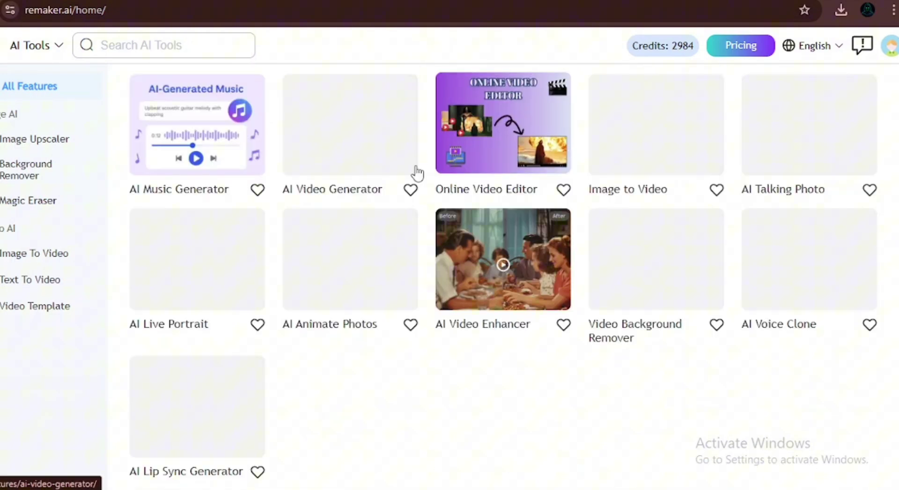
scroll(353, 281, "down", 3)
scroll(353, 283, "down", 3)
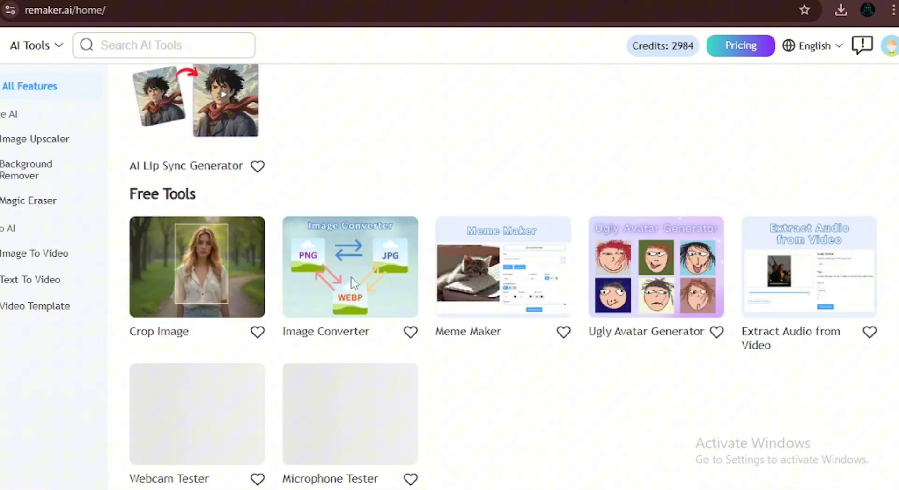
scroll(353, 283, "down", 1)
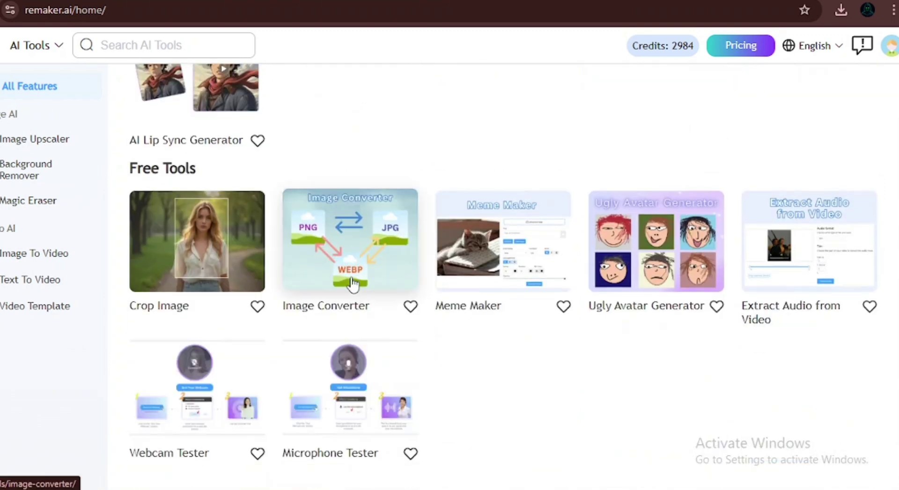
scroll(352, 283, "up", 3)
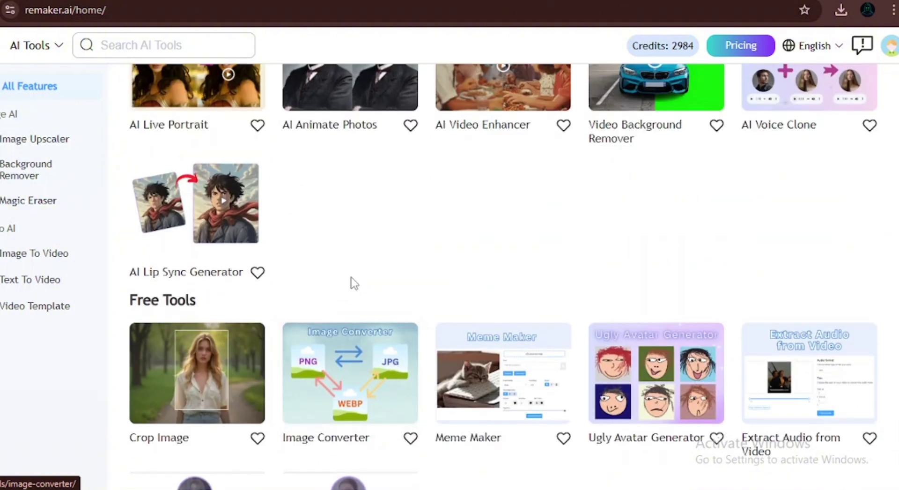
scroll(353, 283, "up", 6)
scroll(352, 280, "up", 14)
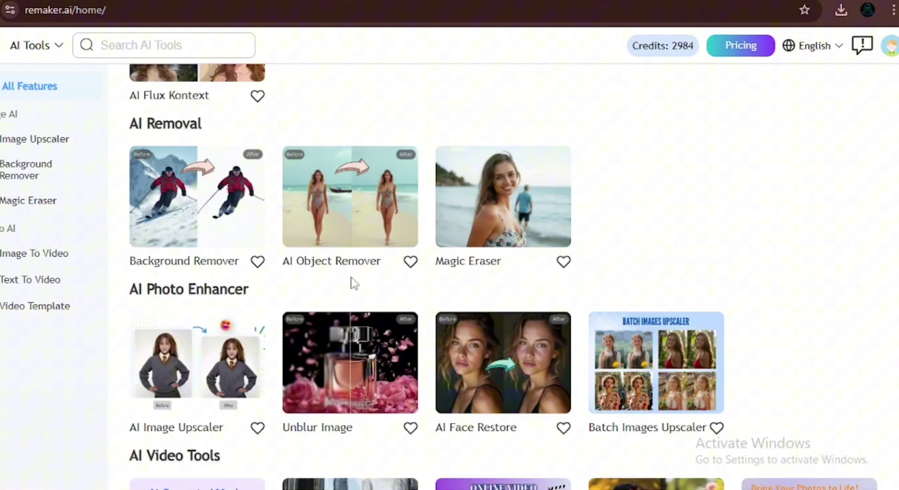
scroll(352, 283, "up", 4)
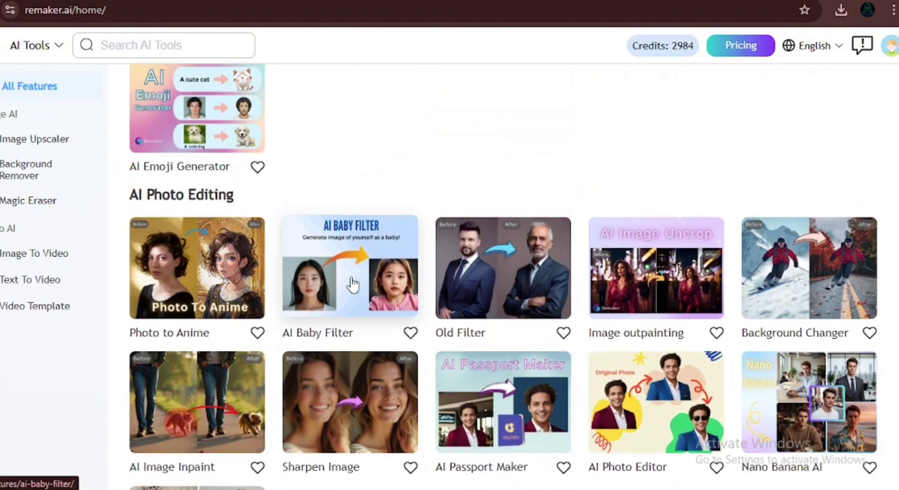
scroll(352, 284, "up", 5)
scroll(352, 283, "up", 5)
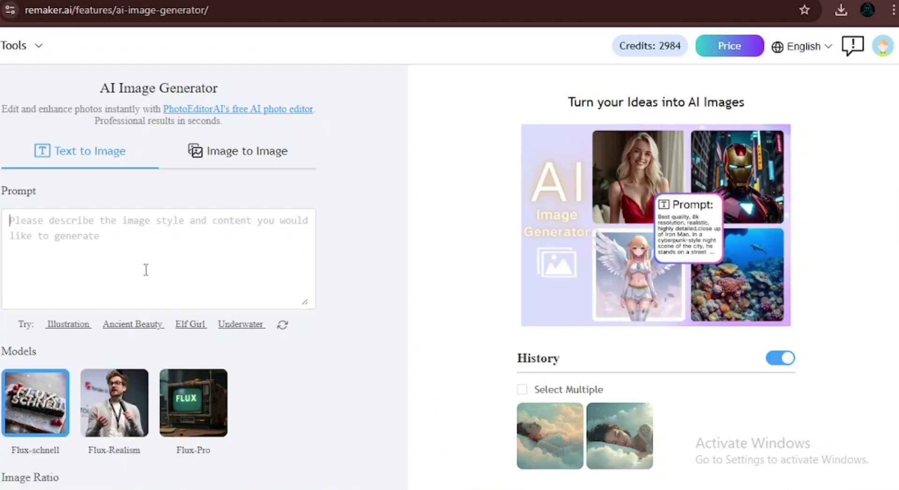
- Generate two 16:9 images from the prompt 'generate an image of a boy siting on a bed made of jello'
type("generate an image of a boy siting on a bed made of jello")
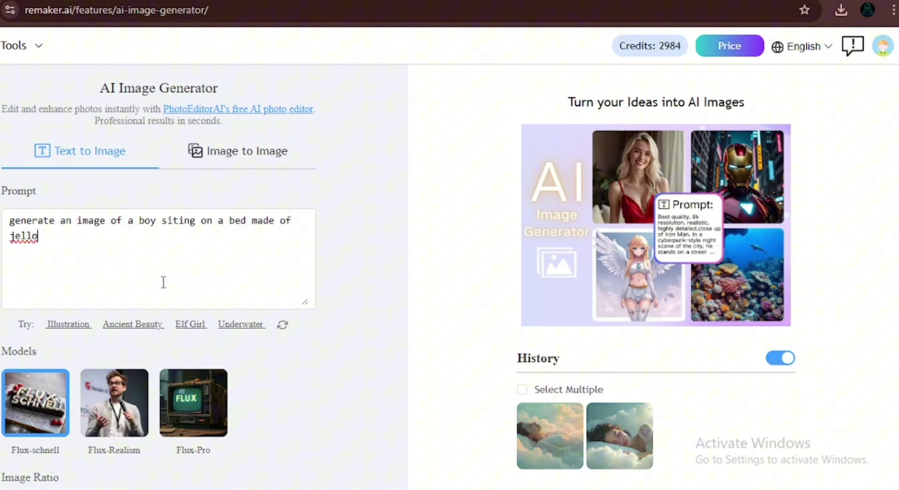
scroll(162, 281, "down", 1)
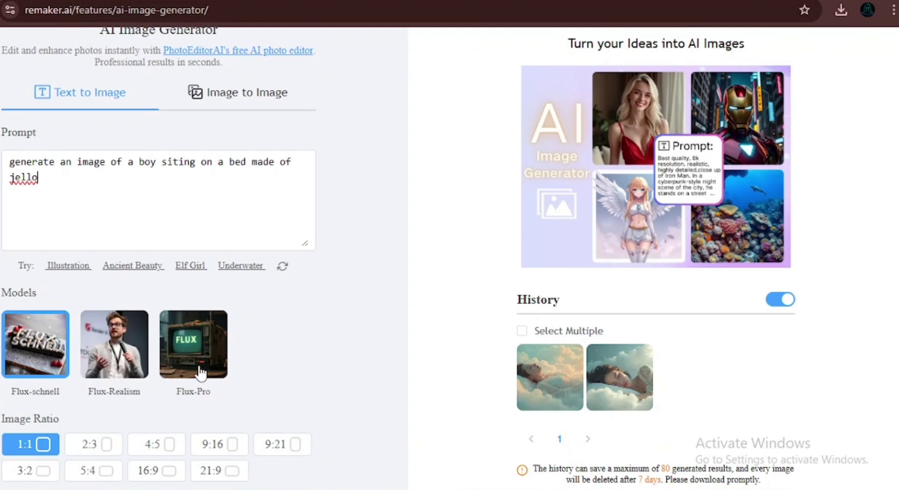
scroll(200, 371, "down", 1)
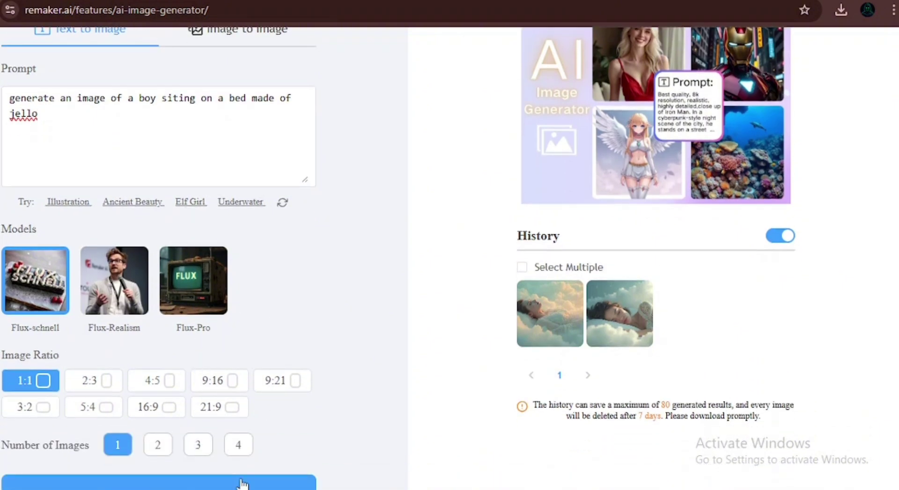
left_click(162, 407)
scroll(225, 395, "down", 2)
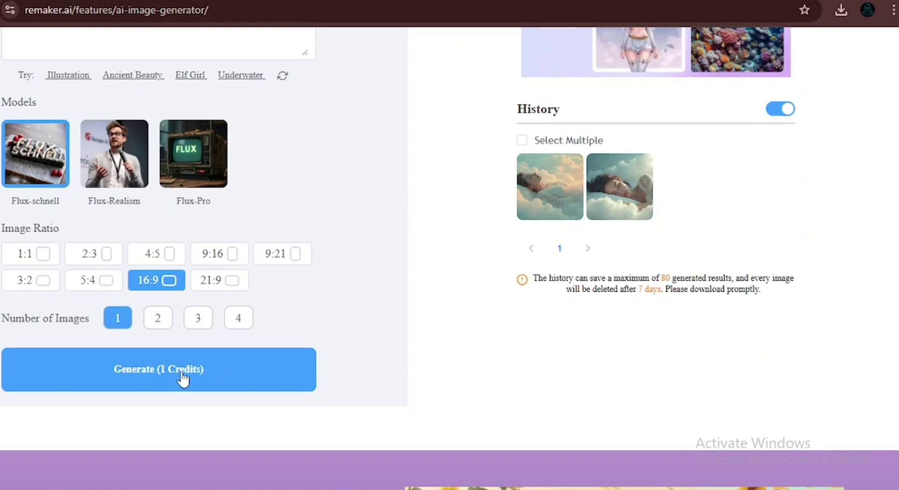
left_click(158, 319)
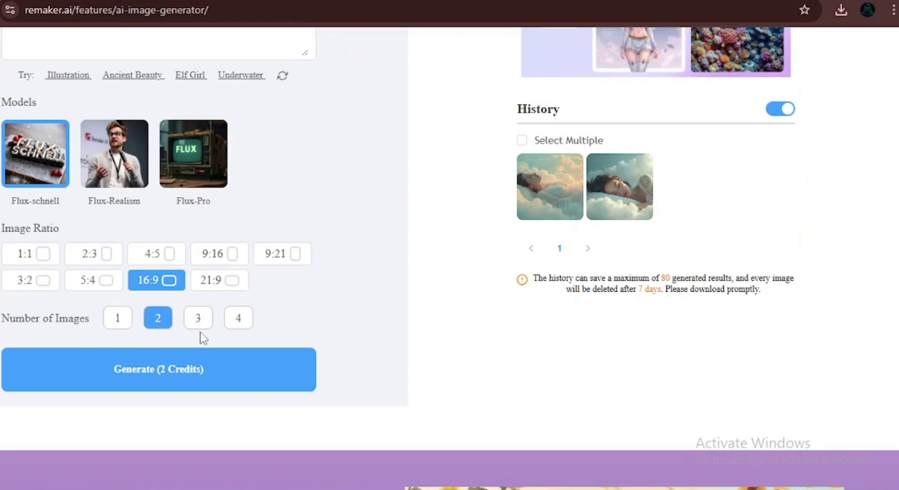
left_click(220, 372)
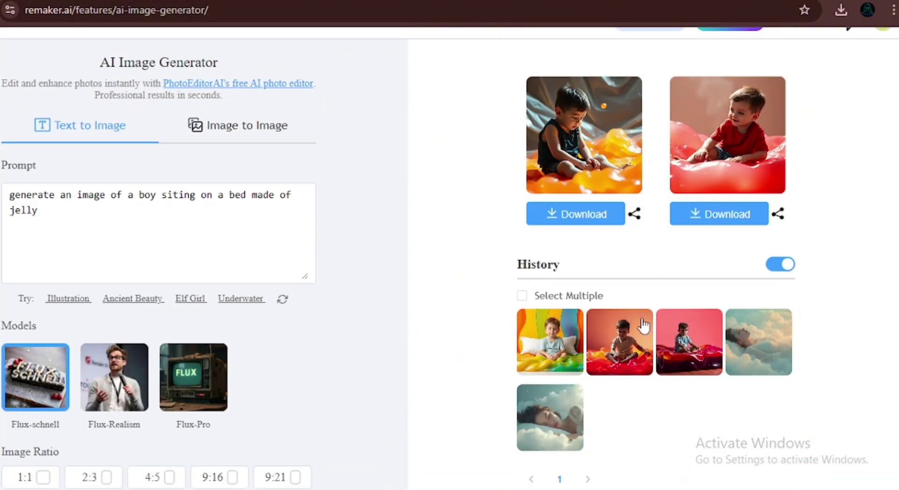
- Enlarge the boy-on-red-jelly picture, then step to the next generated image
left_click(613, 325)
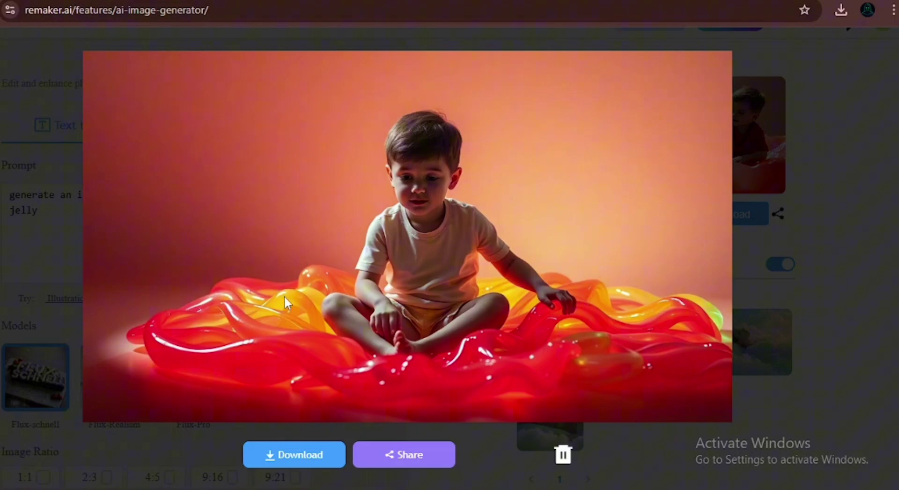
key("Right")
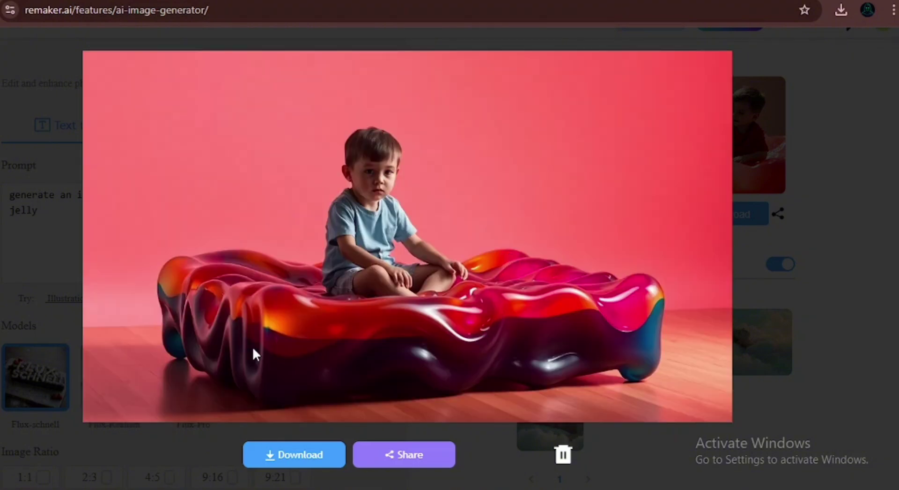
- Replace the boy-on-jello part of the prompt with 'woman with green hair'
left_click(782, 313)
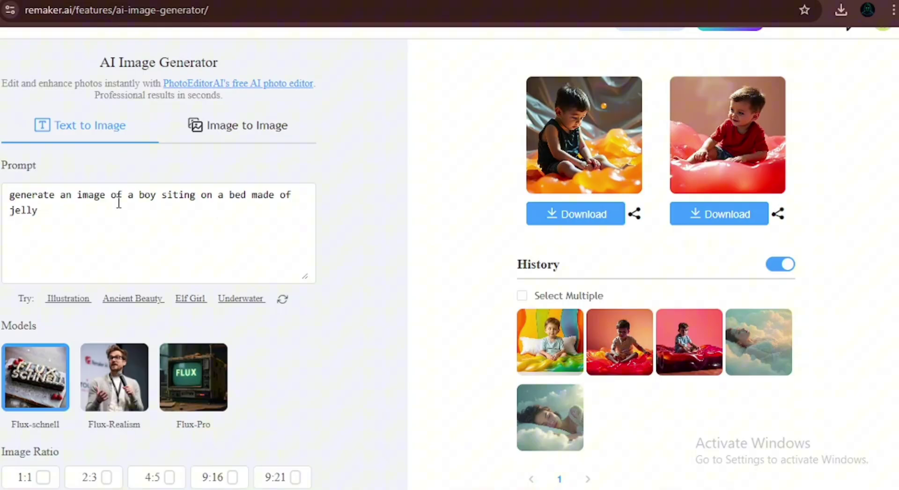
left_click_drag(134, 194, 447, 249)
key("BackSpace")
type("woman with green hair")
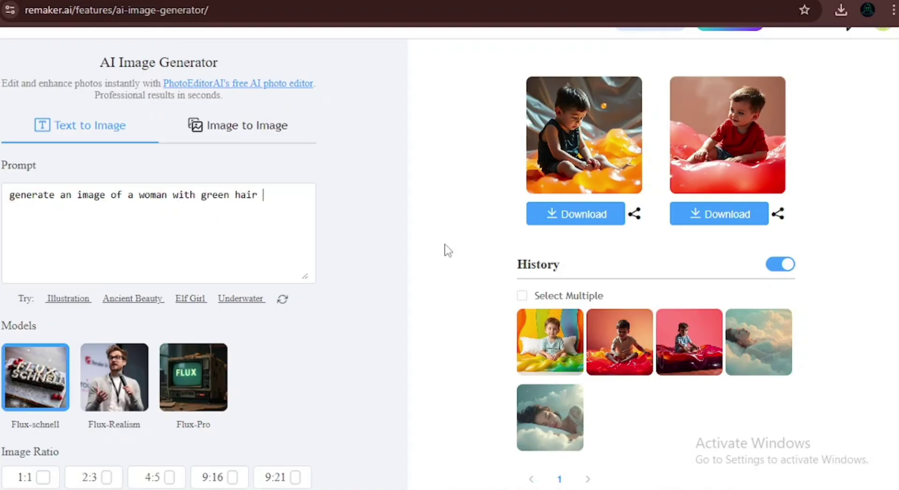
- Generate three images with the Flux-Realism model
scroll(401, 246, "down", 4)
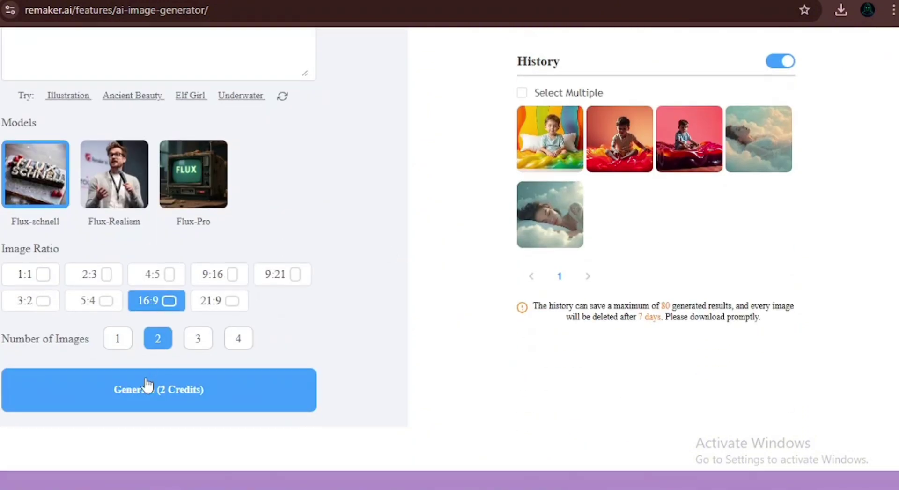
left_click(111, 172)
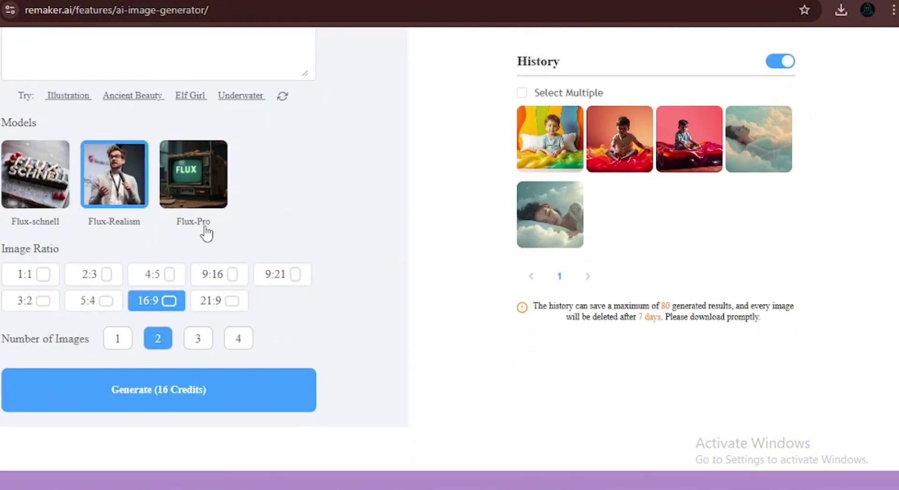
scroll(209, 232, "down", 2)
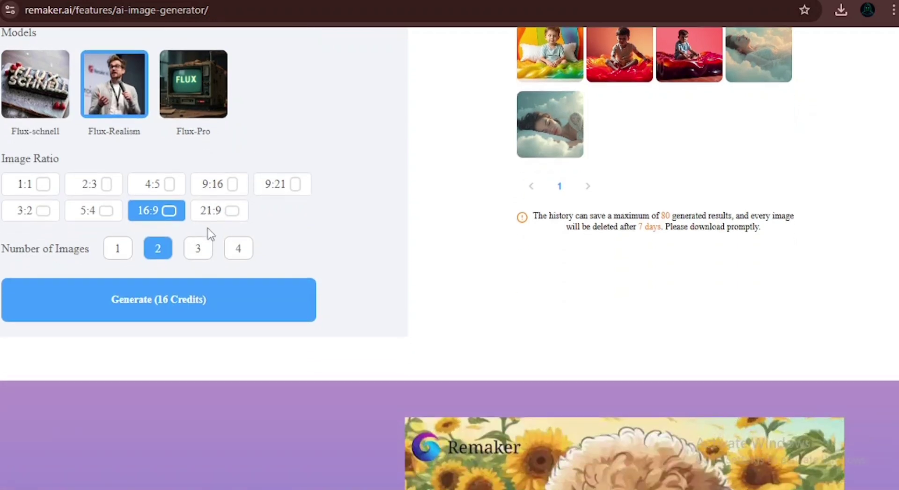
left_click(201, 251)
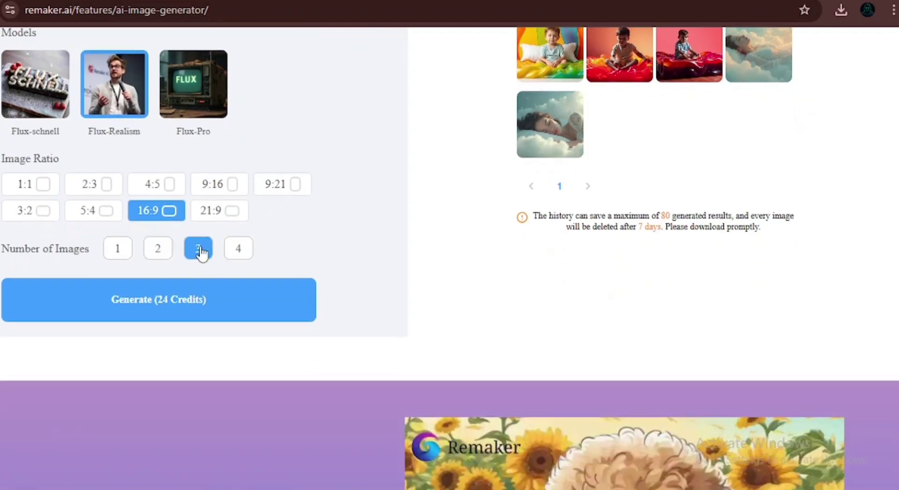
left_click(242, 300)
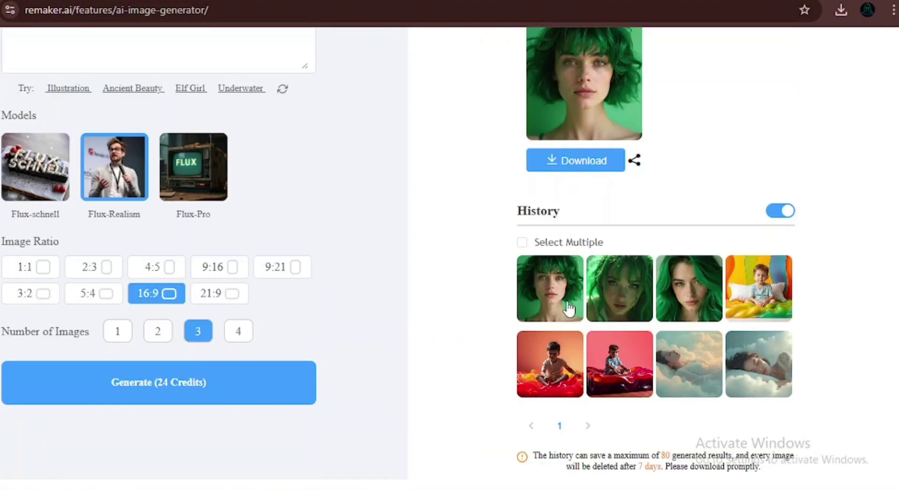
- Enlarge and close each of the three green-haired portraits in turn
left_click(561, 292)
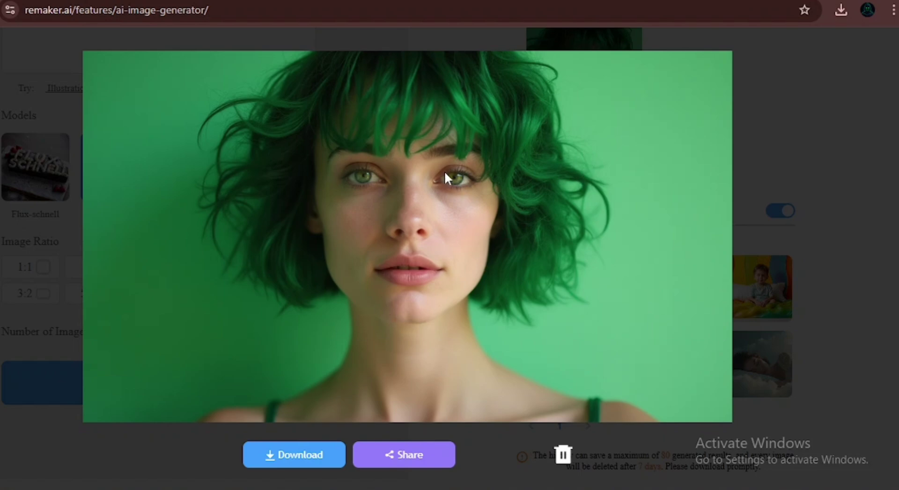
left_click(847, 160)
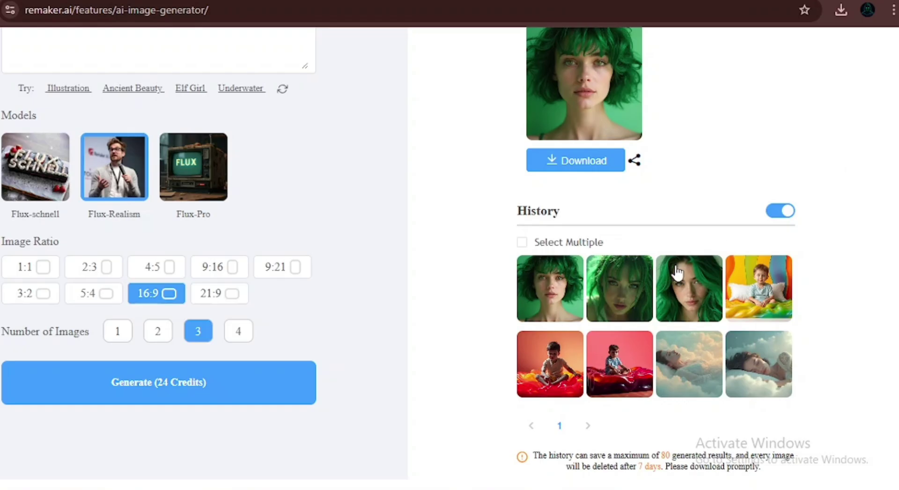
left_click(631, 290)
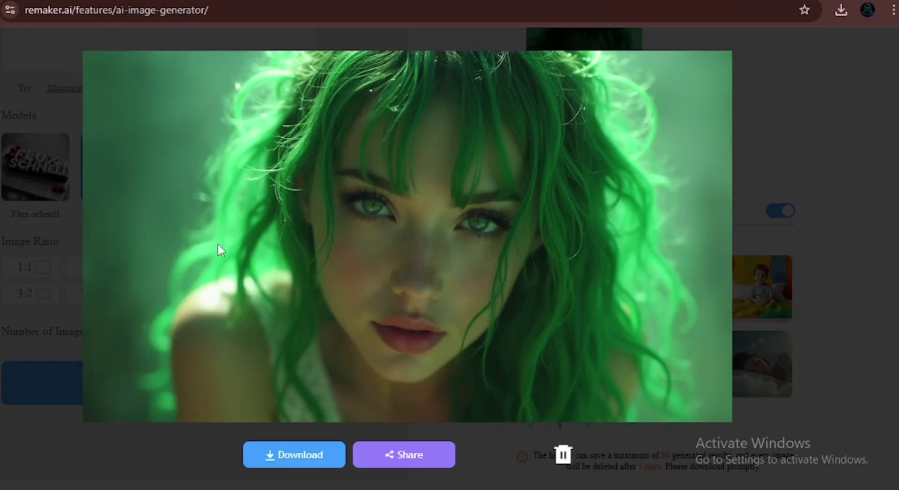
left_click(800, 166)
left_click(674, 288)
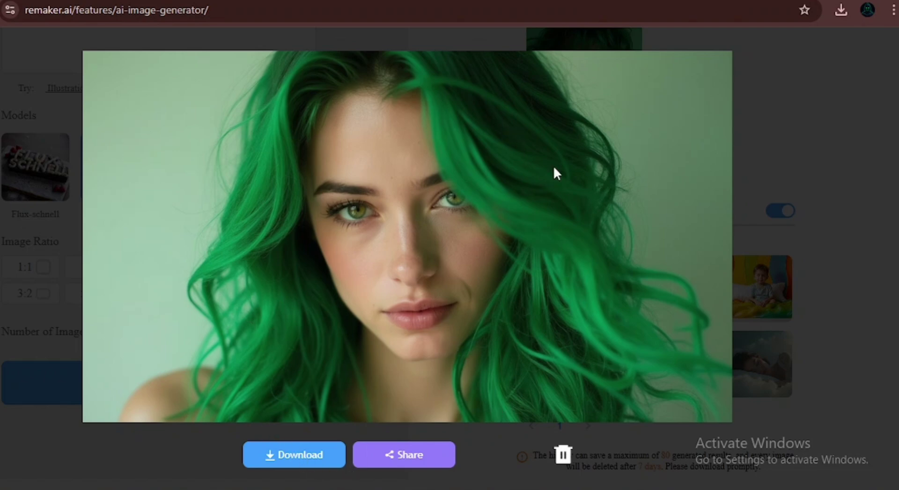
left_click(774, 175)
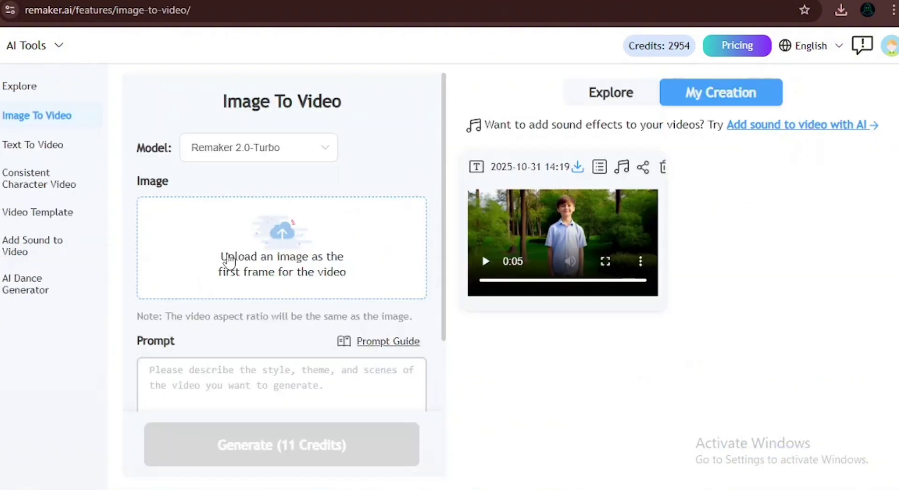
- Upload the downloaded green-haired portrait, cropped to 16:9, as the video's first frame
left_click(259, 238)
double_click(55, 133)
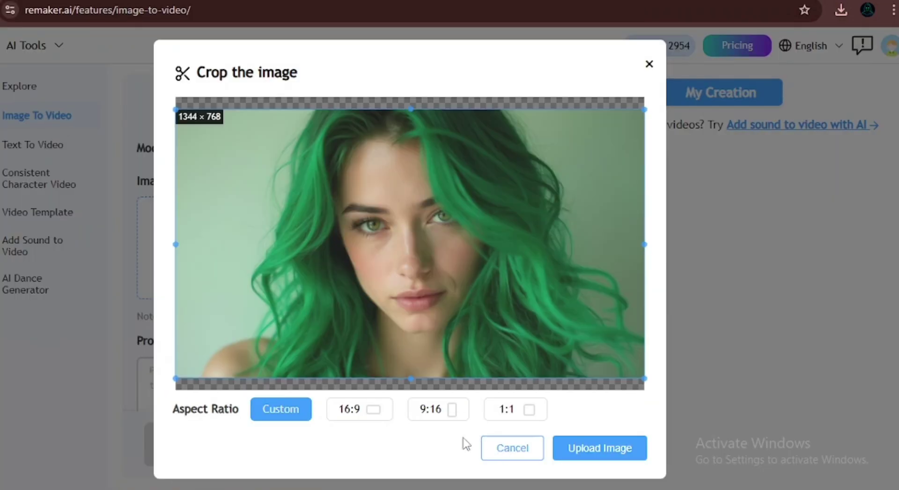
left_click(381, 414)
left_click(629, 452)
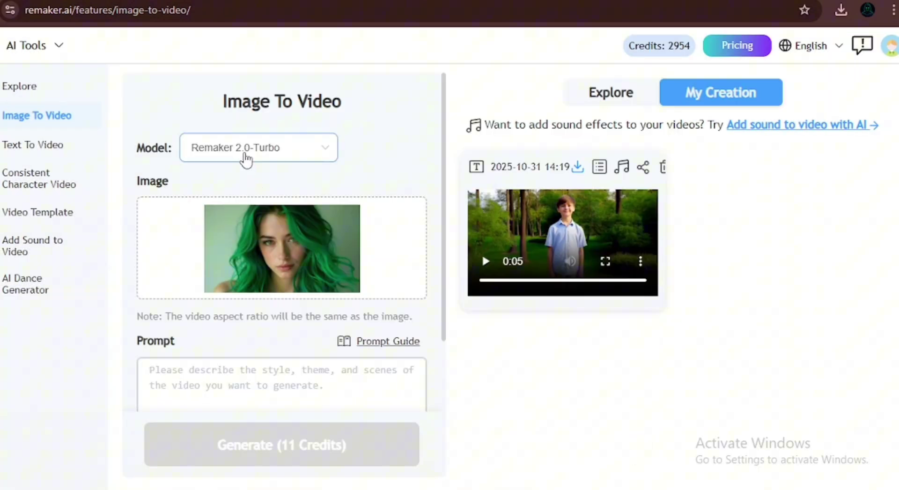
left_click(245, 159)
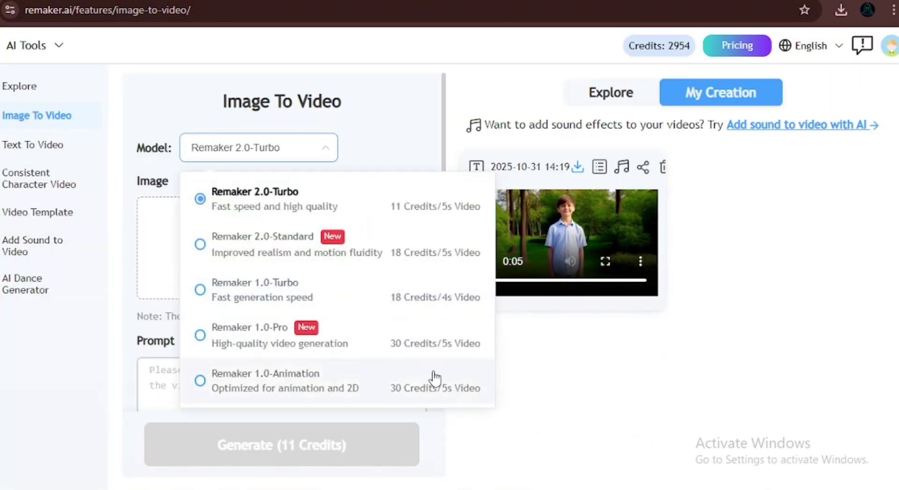
- Animate the portrait with Remaker 1.0-Animation: 'the woman in the image slightly tilts her head and smiles', viewed full screen
left_click(237, 374)
left_click(230, 369)
scroll(231, 369, "down", 2)
type("t")
type("he woman in the image slightl")
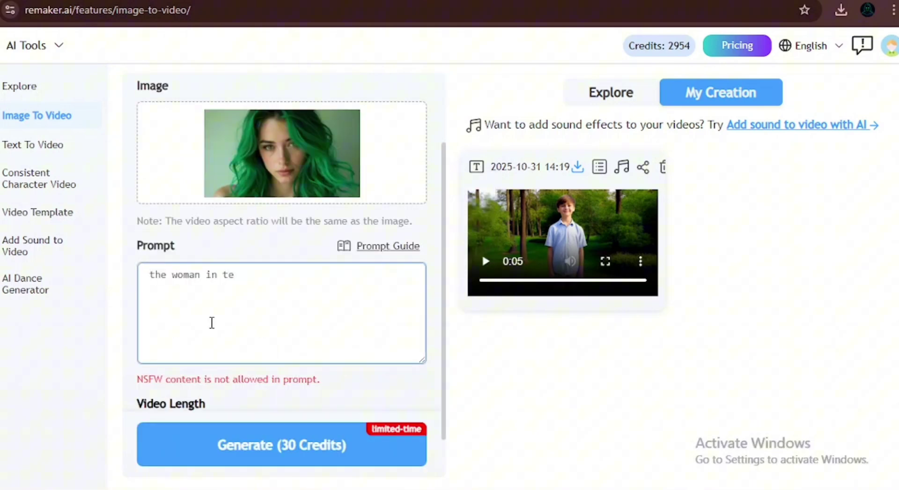
type("y tilts her head and smiles")
left_click(282, 447)
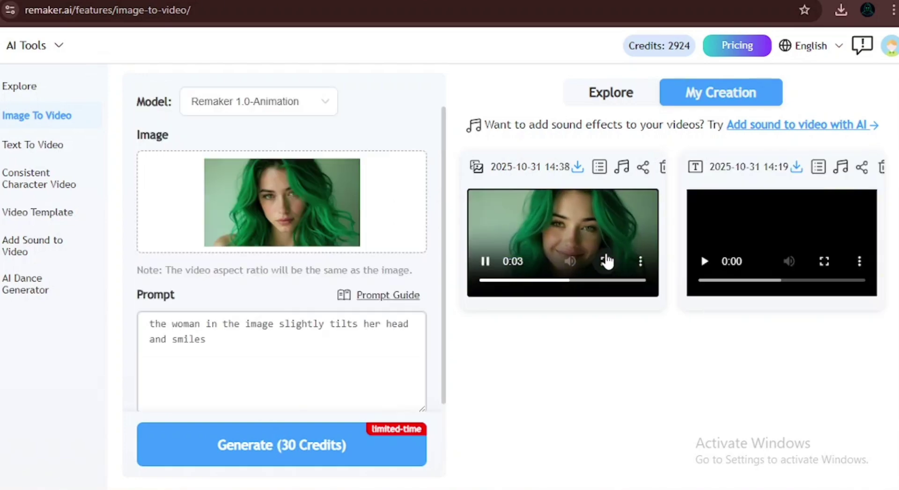
left_click(603, 258)
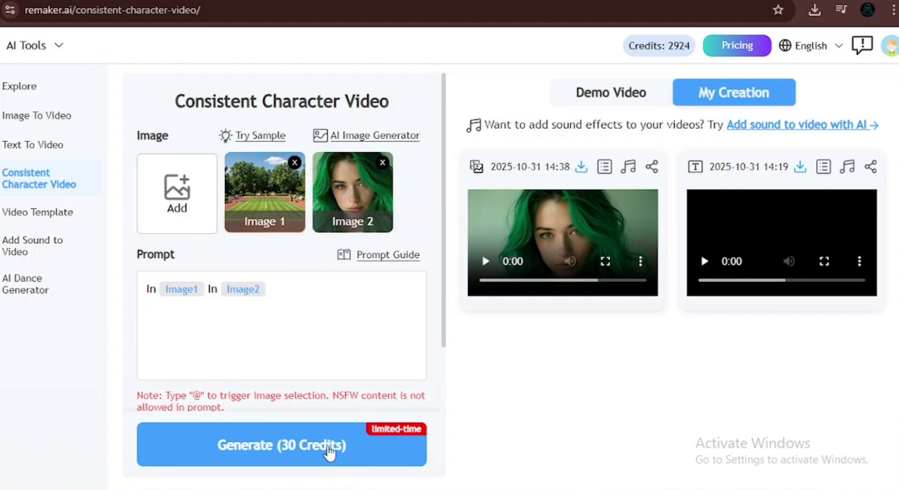
- Generate the tennis-court video from the prompt 'In Image1 In Image2'
left_click(326, 448)
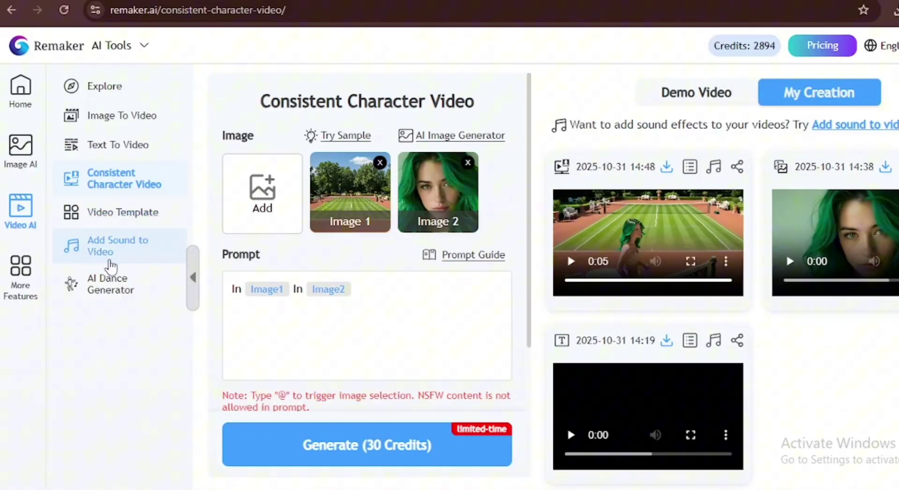
- Browse the Video Template gallery, then go to the AI Avatar Generator via AI Tools
mouse_move(20, 89)
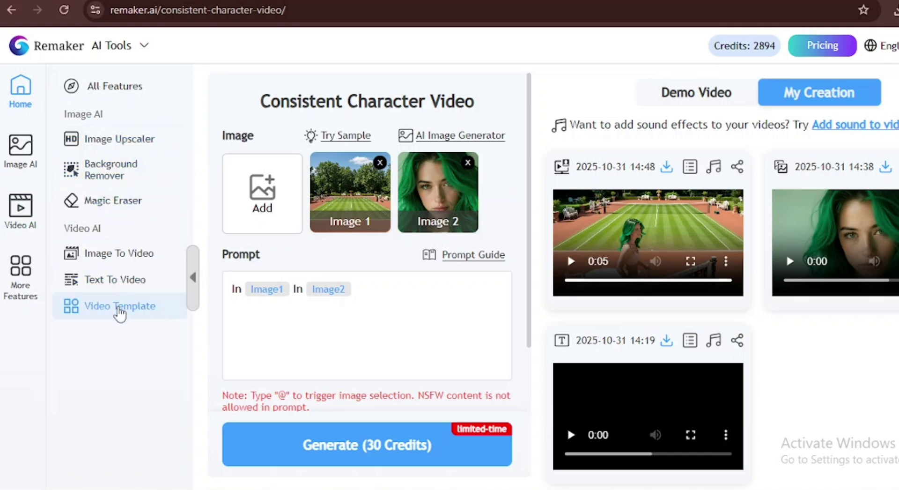
left_click(119, 309)
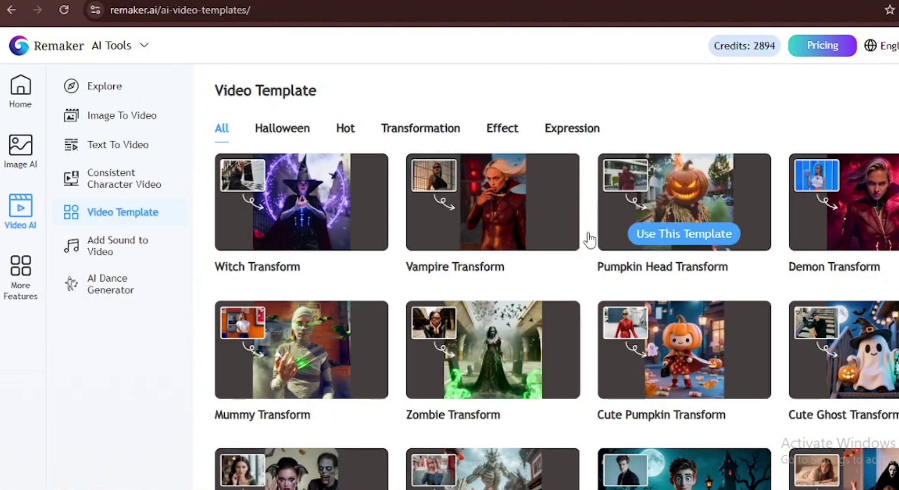
scroll(322, 345, "down", 8)
mouse_move(112, 45)
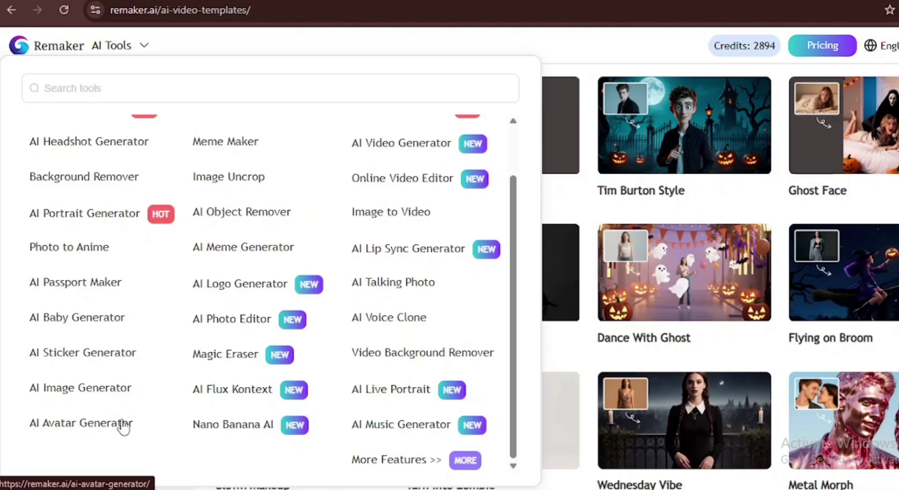
left_click(85, 423)
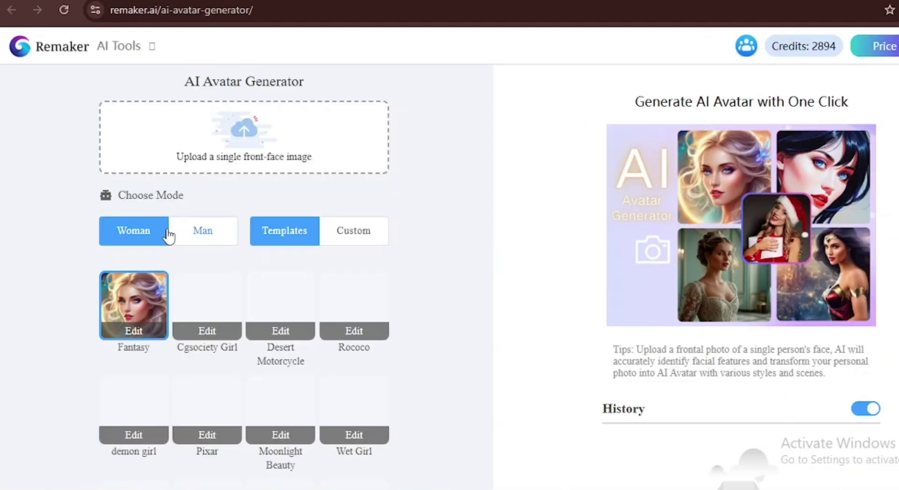
- Create Wet Girl-style avatars from the uploaded green-haired portrait file
left_click(249, 159)
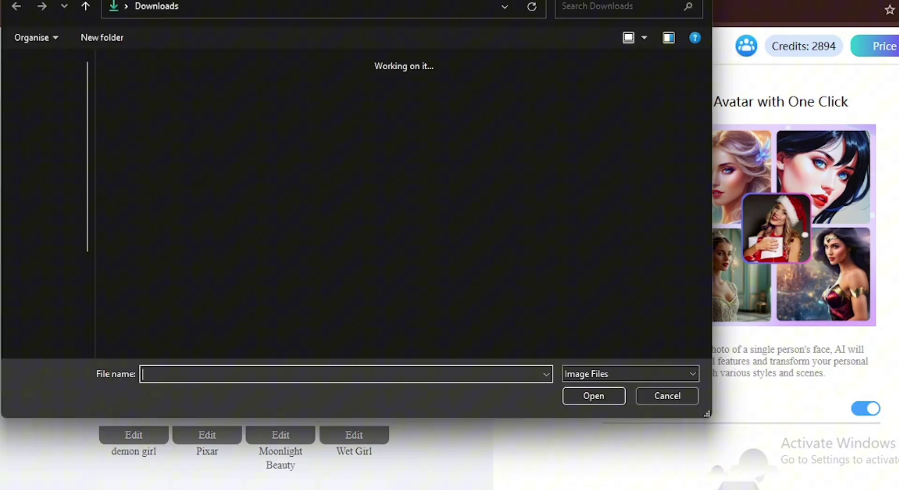
left_click(120, 127)
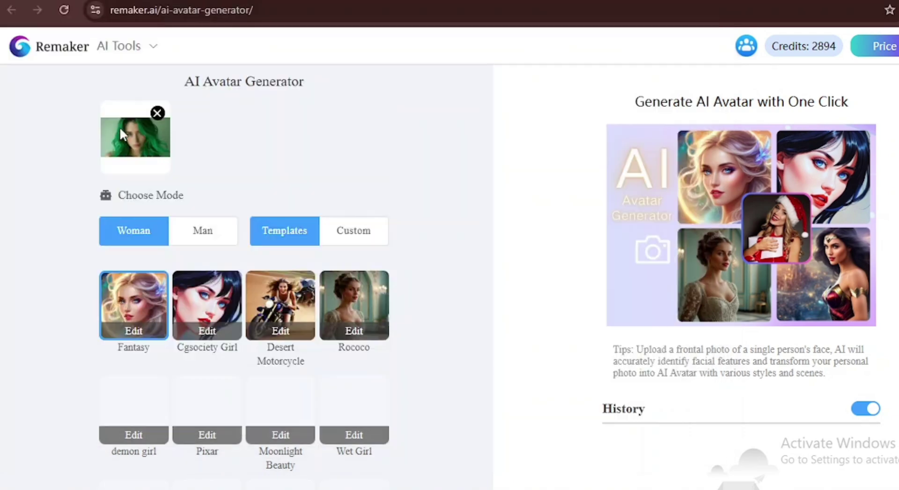
scroll(216, 326, "down", 2)
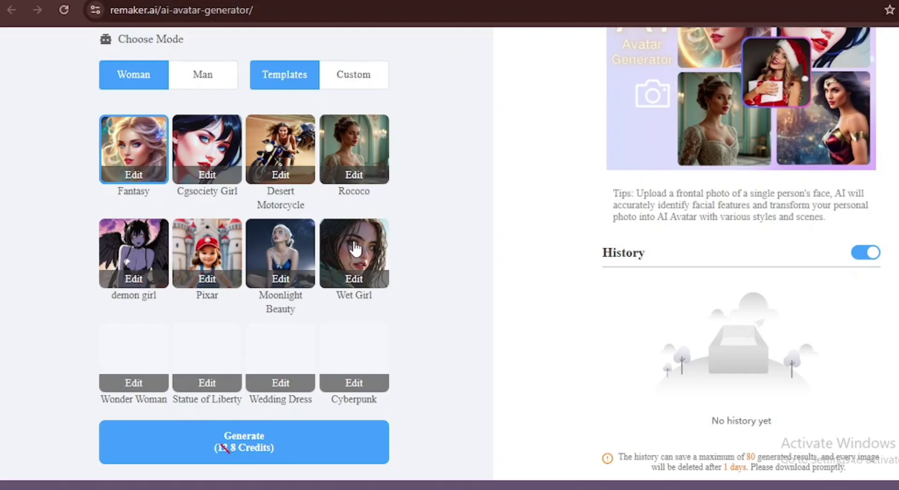
left_click(358, 198)
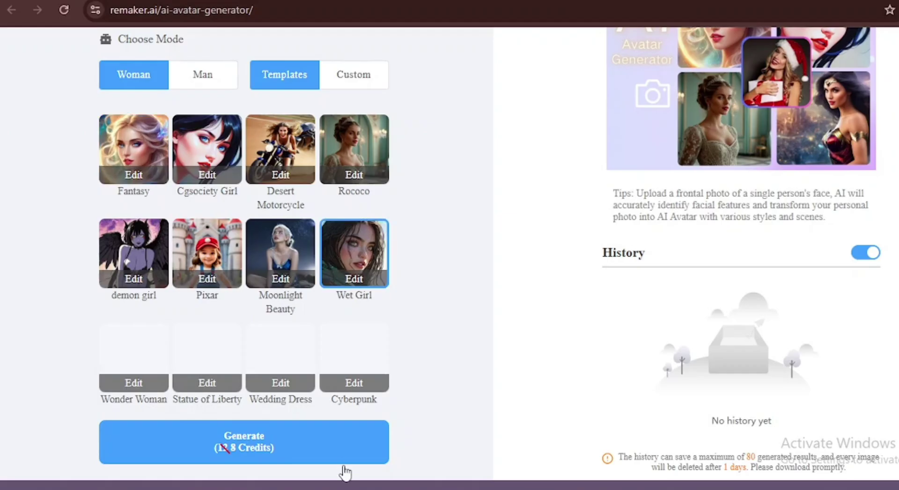
left_click(344, 458)
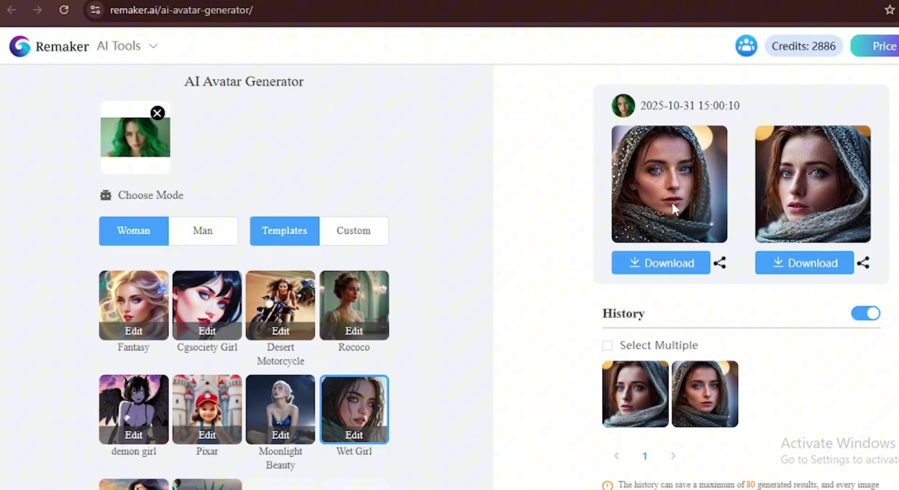
scroll(753, 257, "down", 5)
scroll(662, 299, "up", 5)
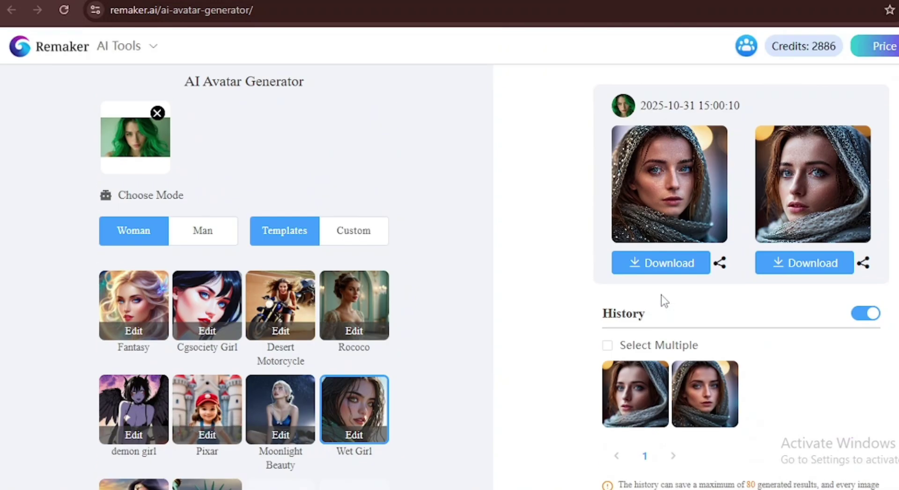
left_click(126, 45)
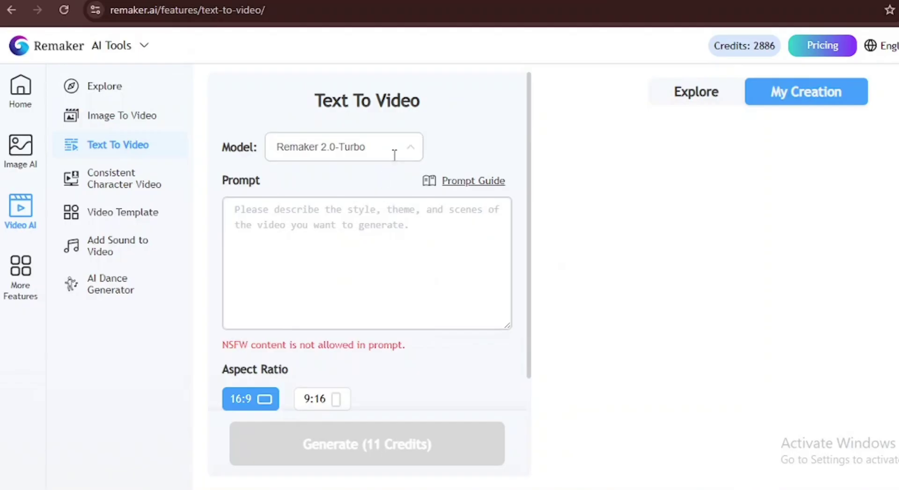
- Generate a Remaker 1.0-Pro clip from 'generate a video of an overly excited woman drinking coffee'
left_click(395, 156)
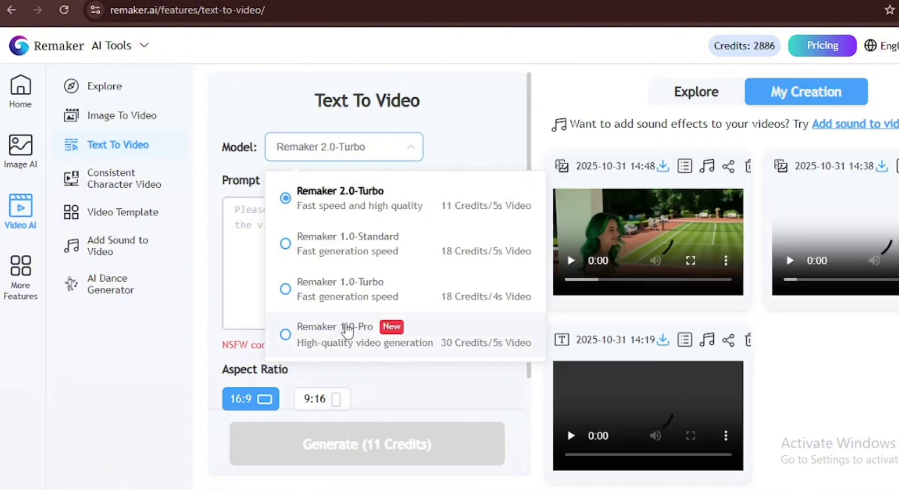
left_click(347, 330)
left_click(283, 265)
type("genereate")
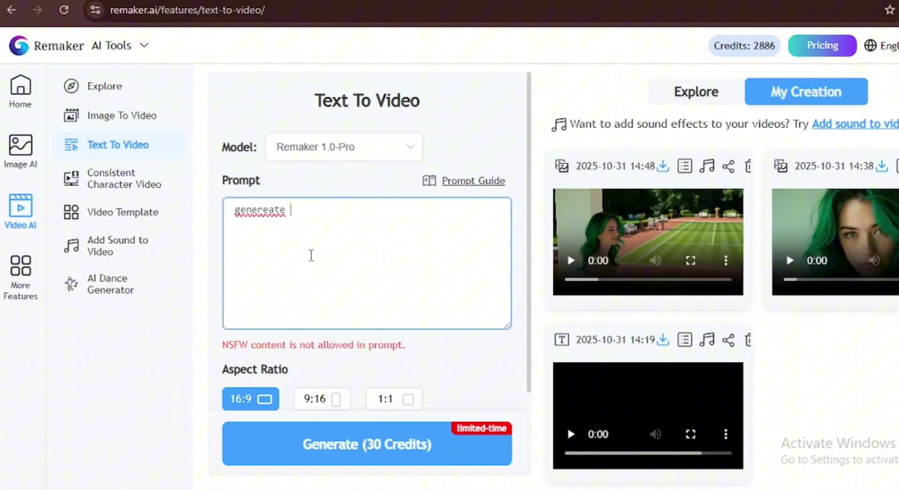
key("BackSpace")
key("BackSpace")
key("BackSpace")
key("BackSpace")
key("BackSpace")
type("ate a video of an o")
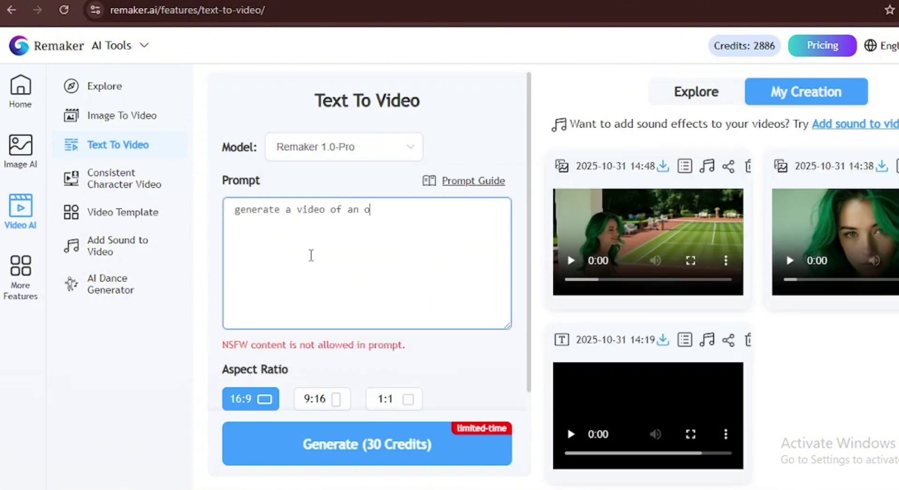
type("verly excited woman drinking coffee")
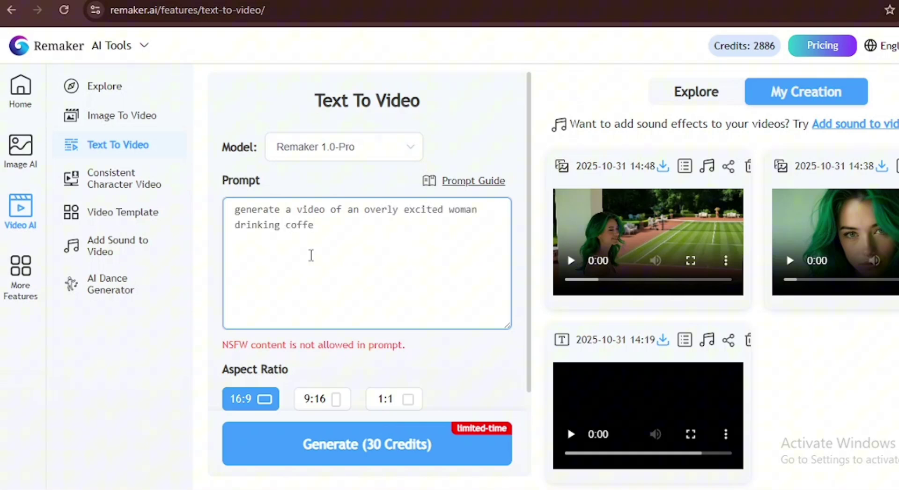
left_click(374, 446)
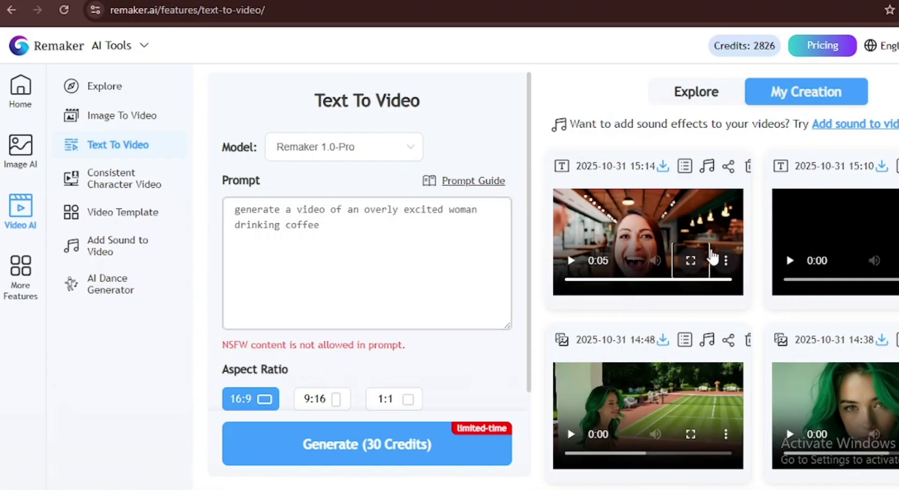
- Replay the newest coffee-drinking woman clip full screen from the beginning
left_click(690, 261)
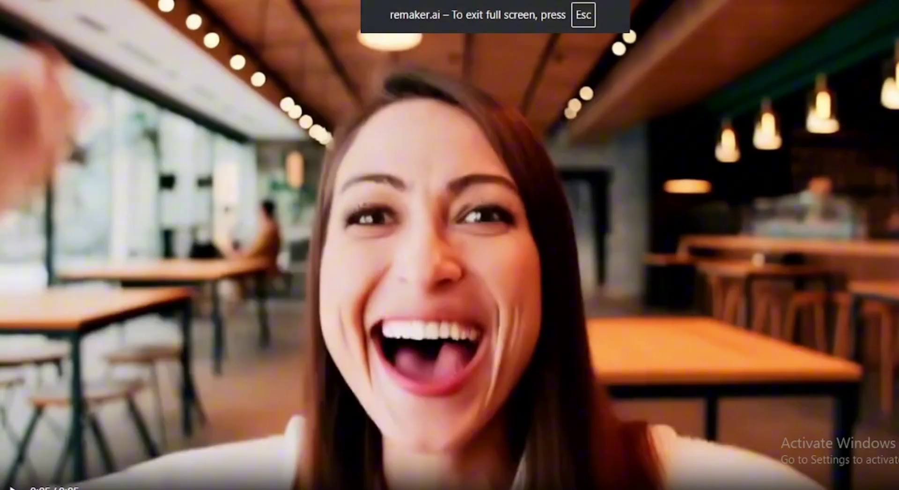
key("space")
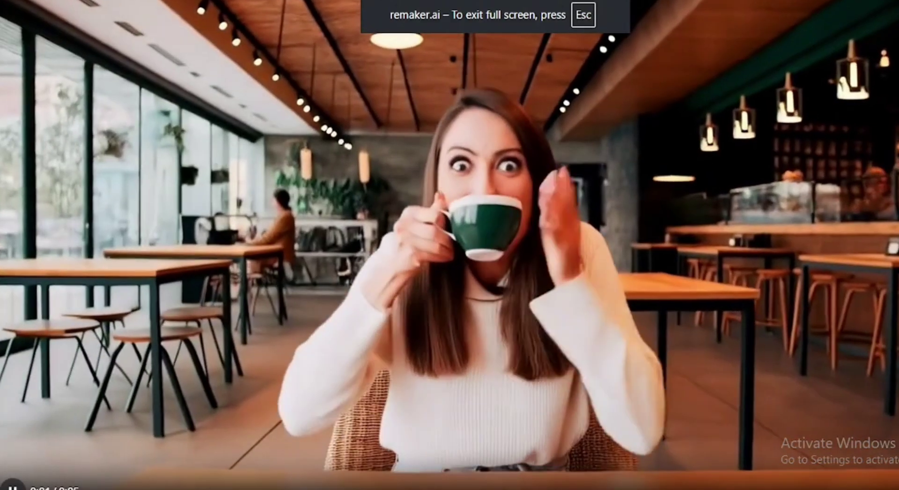